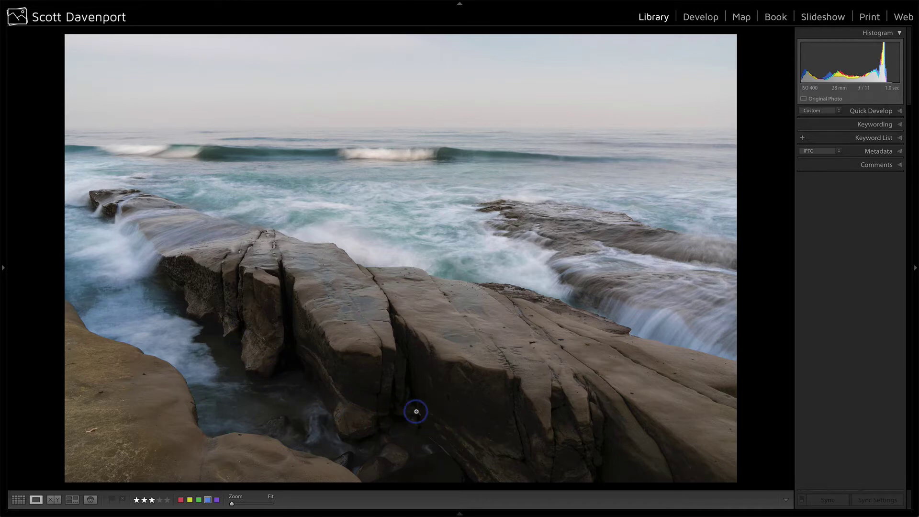
# Select both seascape photos in the library grid and open them together as layers in ON1 Layers 2018.
pyautogui.press('Right')
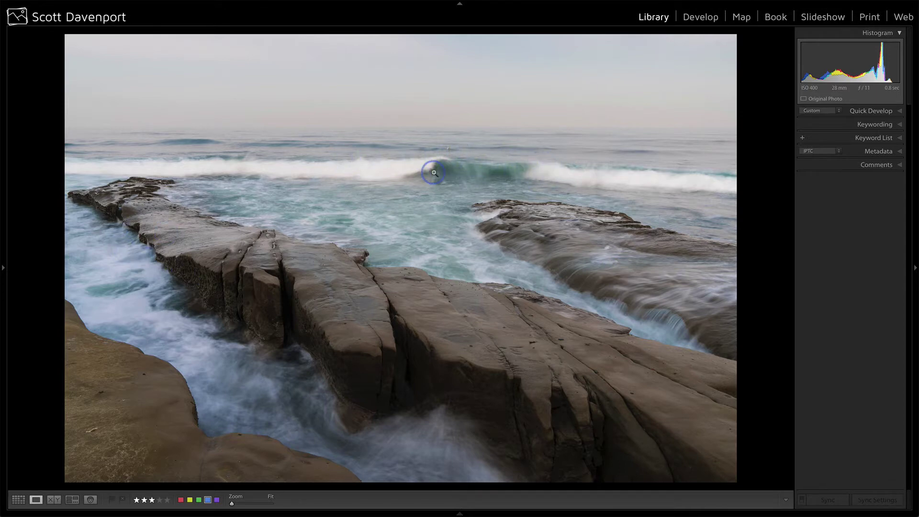
pyautogui.press('Right')
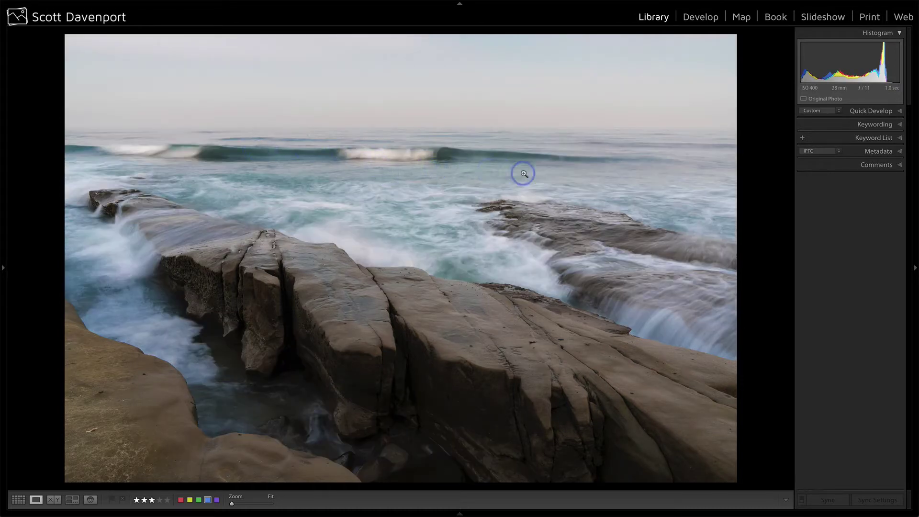
pyautogui.press('g')
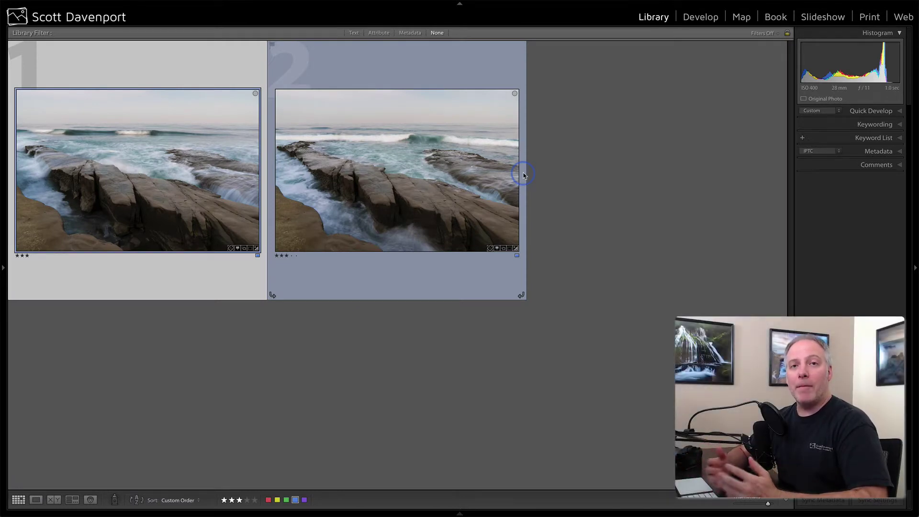
pyautogui.keyDown('shift'); pyautogui.click(434, 179); pyautogui.keyUp('shift')
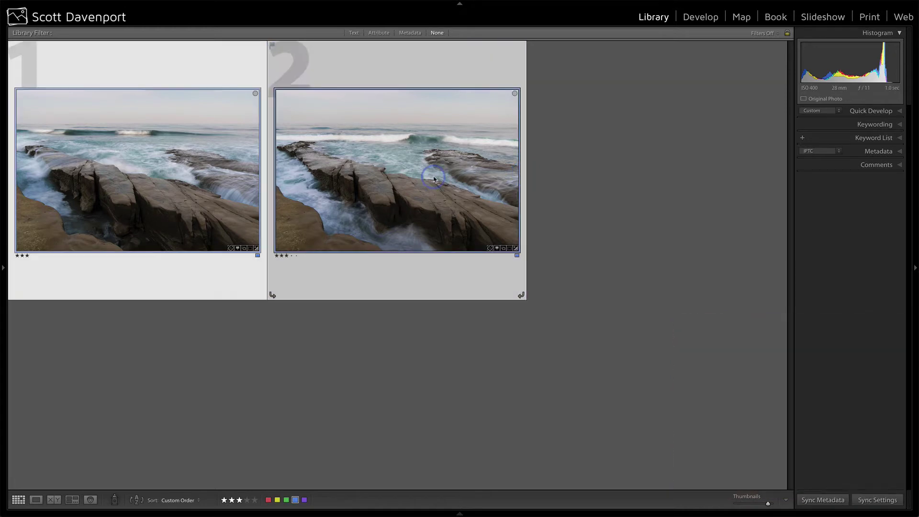
pyautogui.moveTo(23, 2)
pyautogui.click(70, 6)
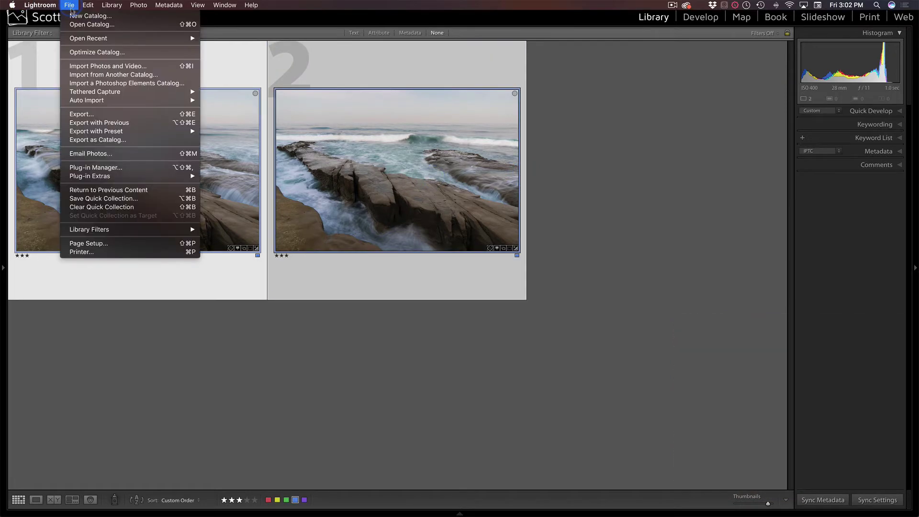
pyautogui.moveTo(102, 178)
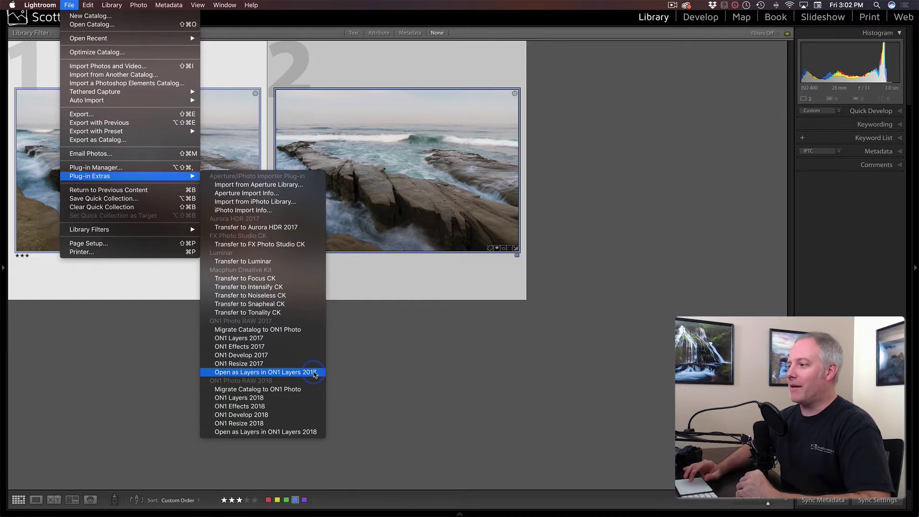
pyautogui.click(315, 374)
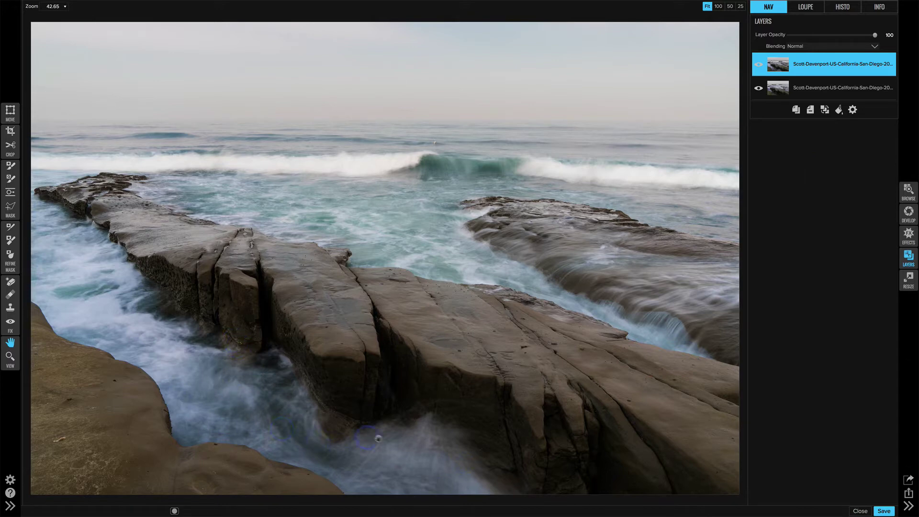
# Rename the upper layer Foreground and hide it.
pyautogui.doubleClick(832, 66)
pyautogui.write('Foreground')
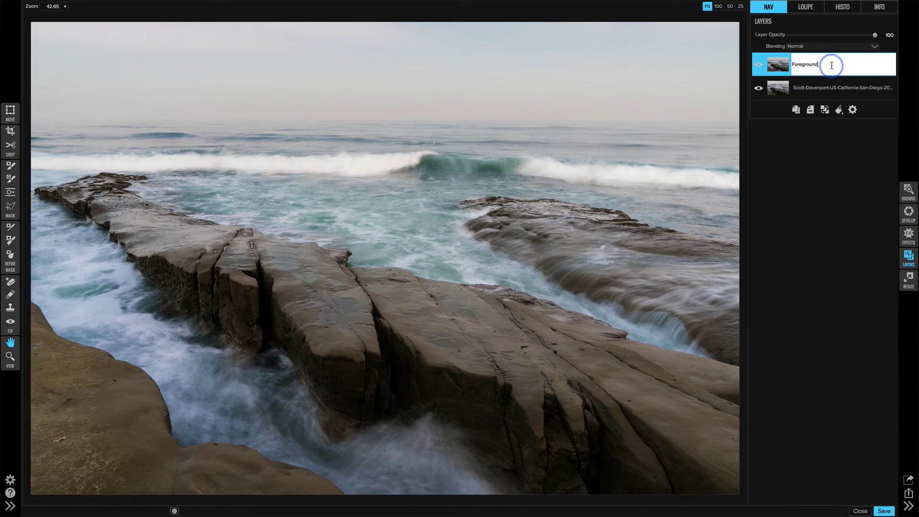
pyautogui.press('Return')
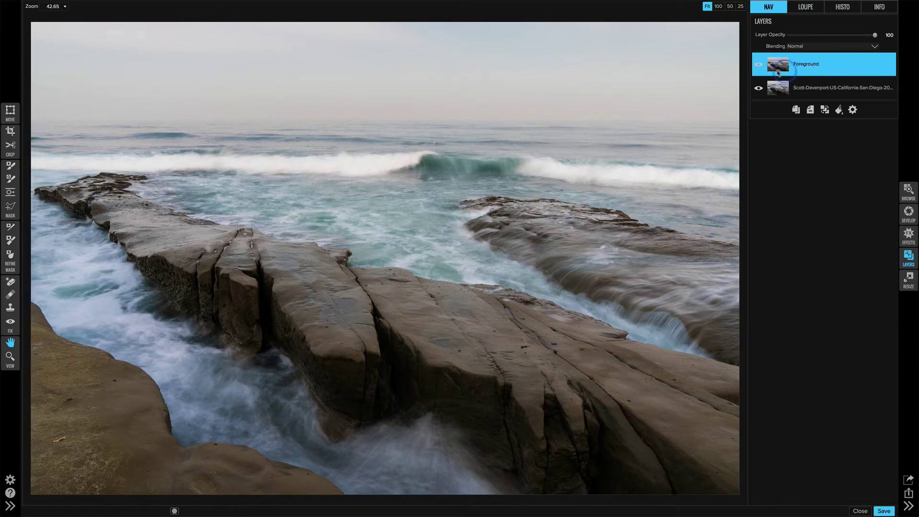
pyautogui.click(761, 65)
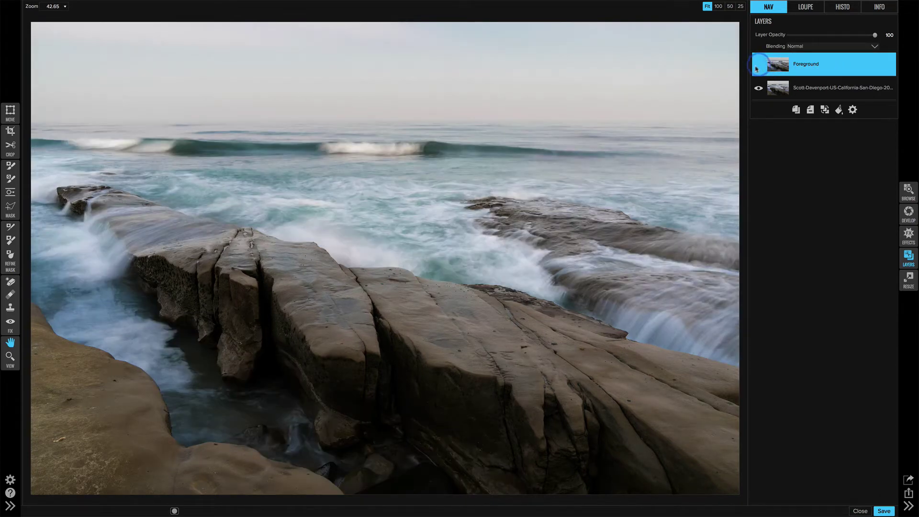
# Rename the lower layer Base.
pyautogui.click(826, 94)
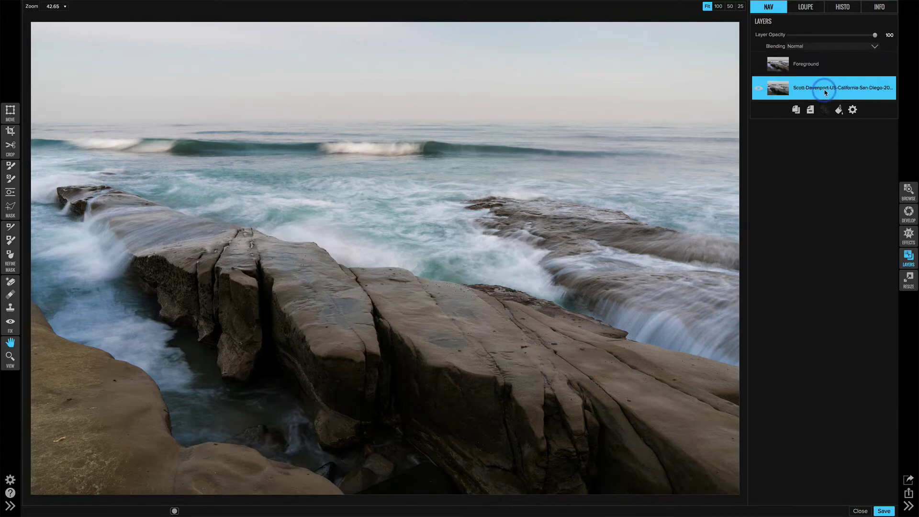
pyautogui.doubleClick(825, 93)
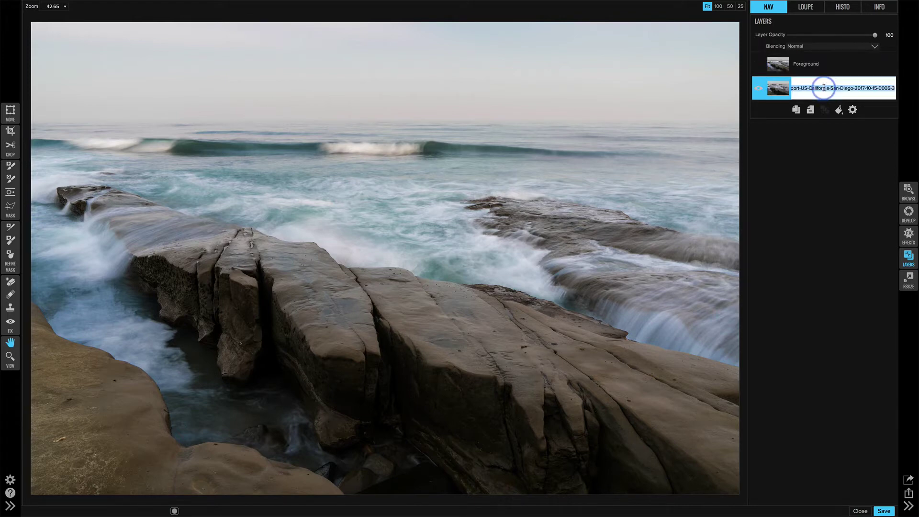
pyautogui.write('Base')
pyautogui.click(825, 90)
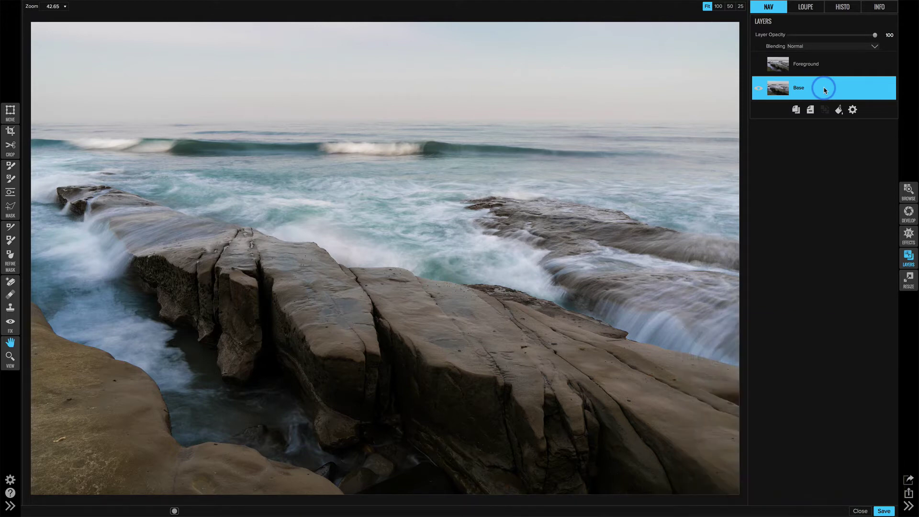
# Move the Base layer above the Foreground layer and make the Foreground layer visible.
pyautogui.moveTo(825, 89); pyautogui.dragTo(825, 63)
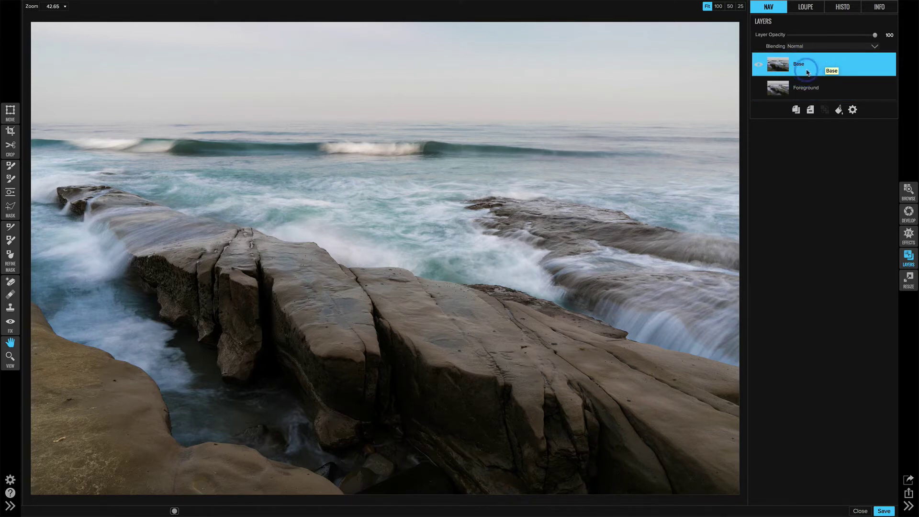
pyautogui.click(759, 91)
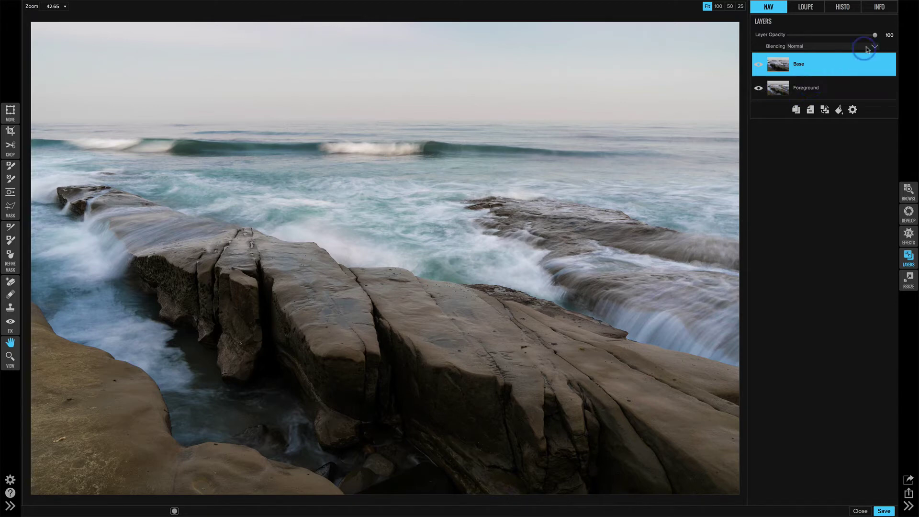
pyautogui.click(876, 36)
pyautogui.moveTo(877, 37)
pyautogui.mouseDown()
pyautogui.moveTo(765, 36)
pyautogui.moveTo(886, 35)
pyautogui.mouseUp()
# Paint out the Base layer's foreground water beside the rocks using a masking brush of size 1300, feather 36 and full opacity.
pyautogui.click(12, 167)
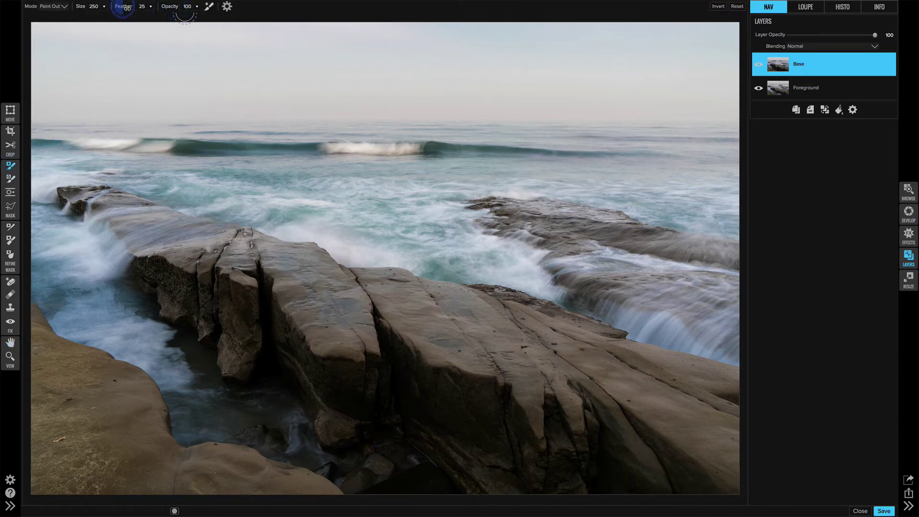
pyautogui.moveTo(124, 6); pyautogui.dragTo(128, 8)
pyautogui.click(97, 7)
pyautogui.write('1300')
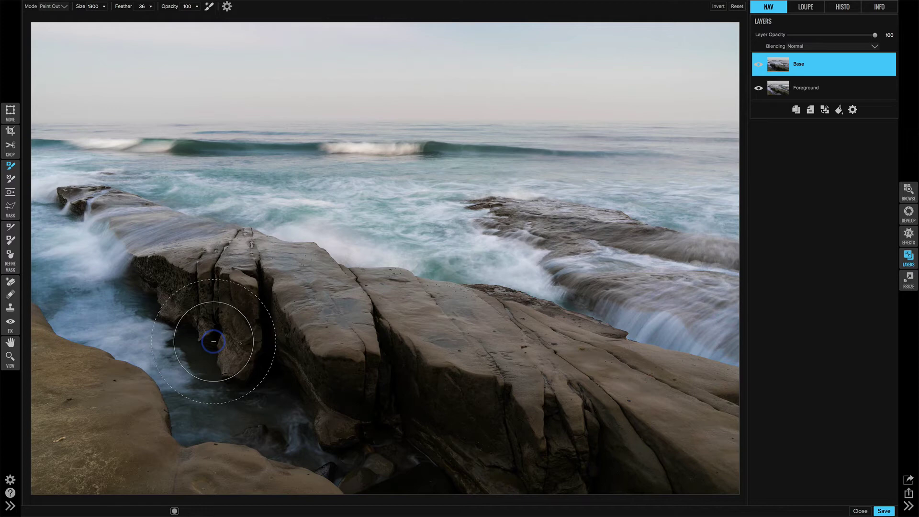
pyautogui.moveTo(214, 341)
pyautogui.mouseDown()
pyautogui.moveTo(228, 393)
pyautogui.moveTo(220, 401)
pyautogui.moveTo(252, 398)
pyautogui.moveTo(276, 425)
pyautogui.moveTo(327, 421)
pyautogui.moveTo(378, 460)
pyautogui.moveTo(458, 484)
pyautogui.moveTo(525, 479)
pyautogui.mouseUp()
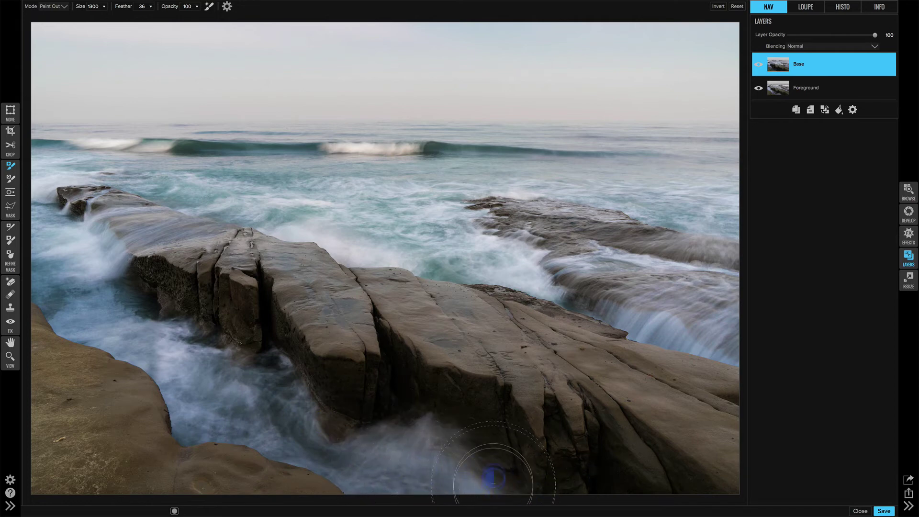
pyautogui.moveTo(168, 375)
pyautogui.mouseDown()
pyautogui.moveTo(142, 358)
pyautogui.moveTo(113, 373)
pyautogui.moveTo(153, 343)
pyautogui.moveTo(177, 365)
pyautogui.moveTo(181, 345)
pyautogui.moveTo(163, 360)
pyautogui.moveTo(66, 377)
pyautogui.moveTo(144, 373)
pyautogui.moveTo(123, 389)
pyautogui.mouseUp()
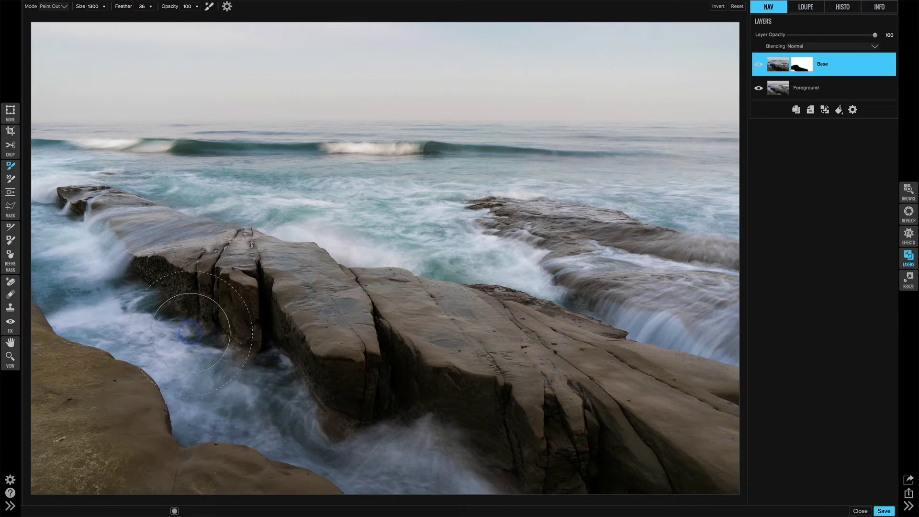
pyautogui.click(8, 349)
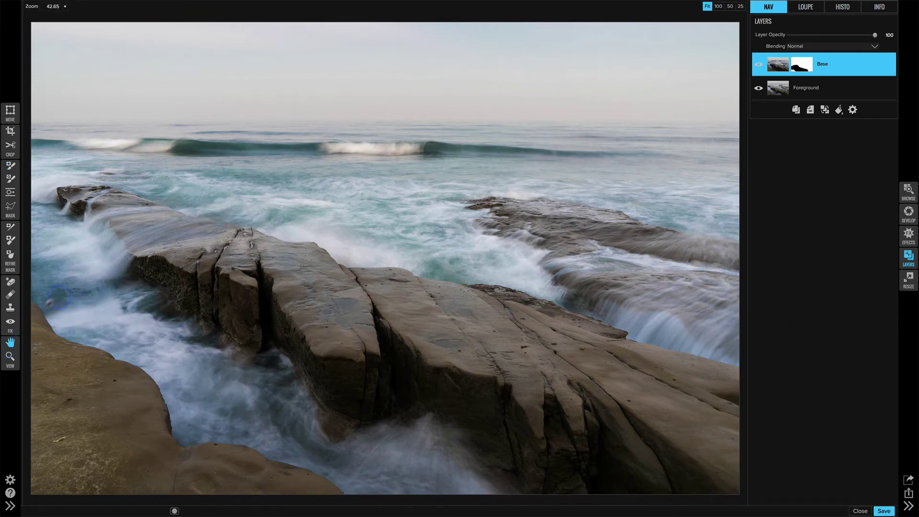
# Soften the mask transition in the water near the left edge with a size 300 brush at 46 opacity, and lower the brush opacity to 22.
pyautogui.click(10, 168)
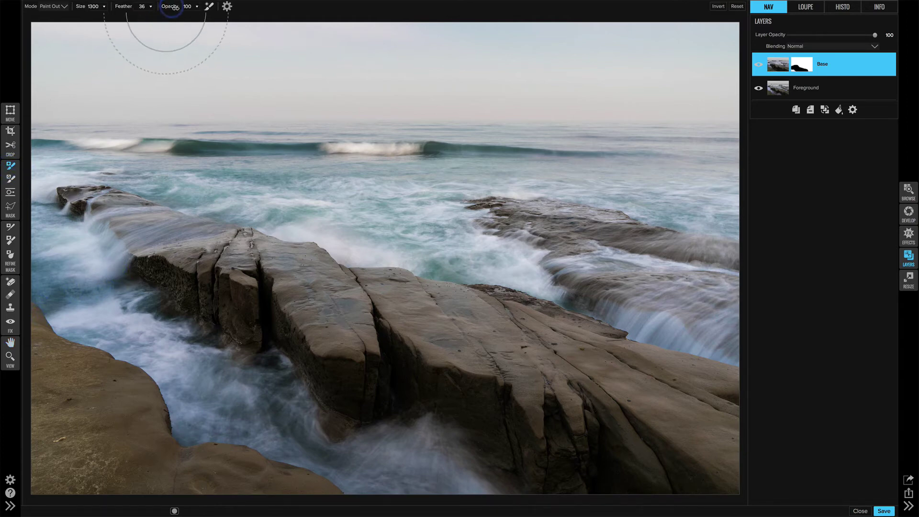
pyautogui.moveTo(170, 6); pyautogui.dragTo(132, 7)
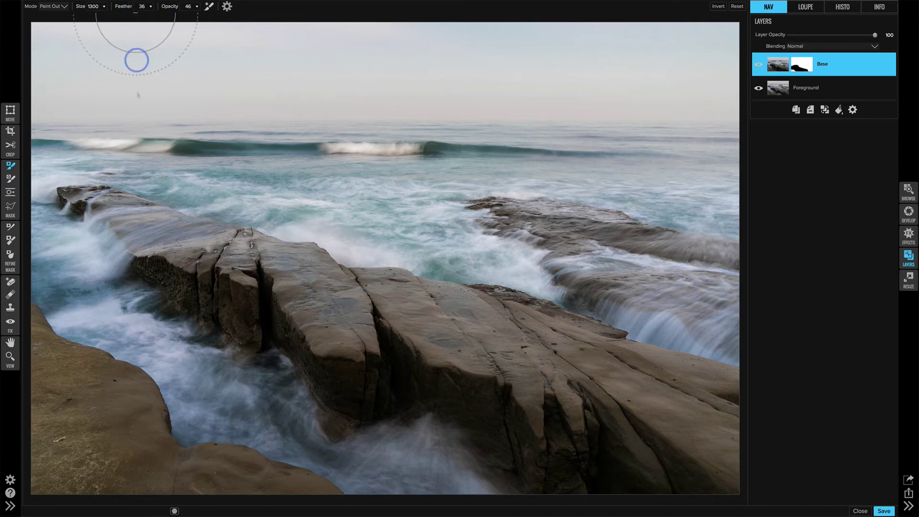
pyautogui.press('[')
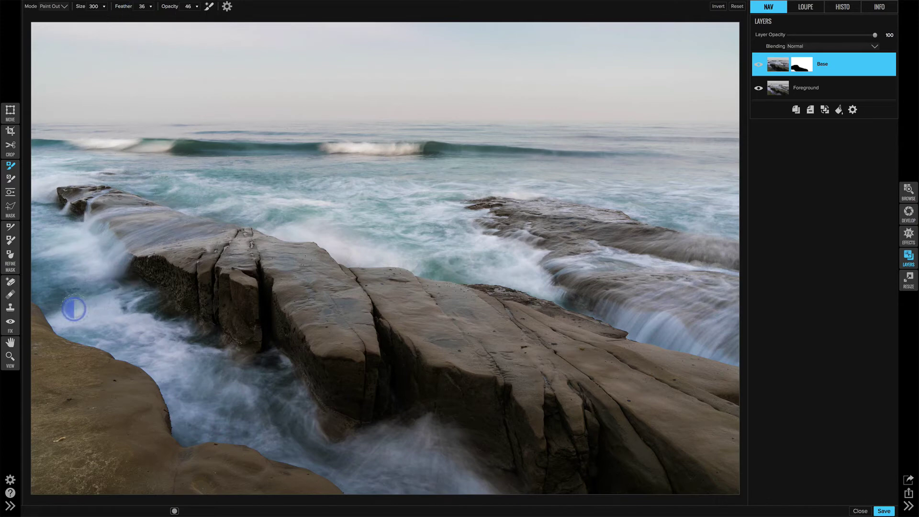
pyautogui.press('[')
pyautogui.moveTo(64, 317)
pyautogui.mouseDown()
pyautogui.moveTo(79, 302)
pyautogui.moveTo(51, 312)
pyautogui.moveTo(41, 285)
pyautogui.moveTo(30, 293)
pyautogui.moveTo(50, 307)
pyautogui.moveTo(70, 295)
pyautogui.moveTo(33, 278)
pyautogui.moveTo(45, 279)
pyautogui.moveTo(32, 299)
pyautogui.moveTo(90, 307)
pyautogui.moveTo(87, 320)
pyautogui.moveTo(120, 283)
pyautogui.moveTo(76, 312)
pyautogui.moveTo(139, 304)
pyautogui.moveTo(107, 289)
pyautogui.moveTo(90, 306)
pyautogui.moveTo(70, 306)
pyautogui.moveTo(93, 314)
pyautogui.moveTo(56, 323)
pyautogui.mouseUp()
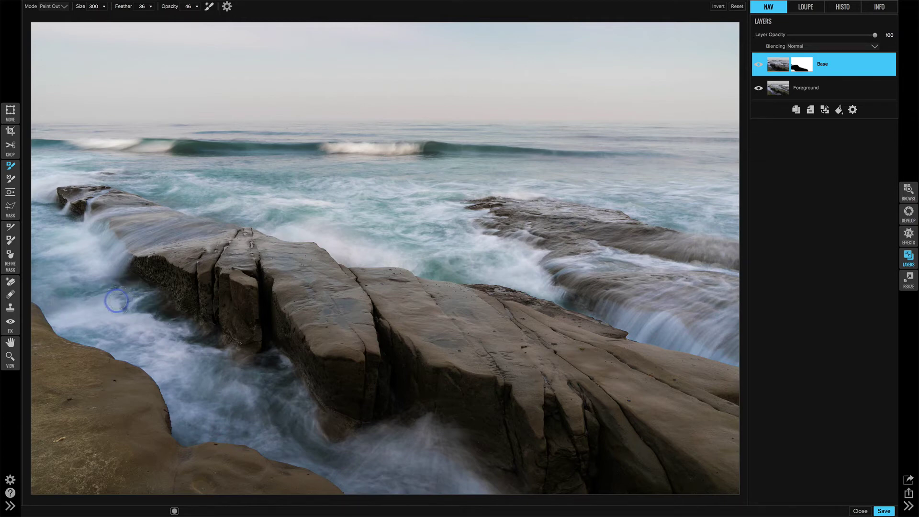
pyautogui.moveTo(116, 301)
pyautogui.mouseDown()
pyautogui.moveTo(83, 297)
pyautogui.moveTo(39, 311)
pyautogui.moveTo(53, 301)
pyautogui.moveTo(34, 288)
pyautogui.mouseUp()
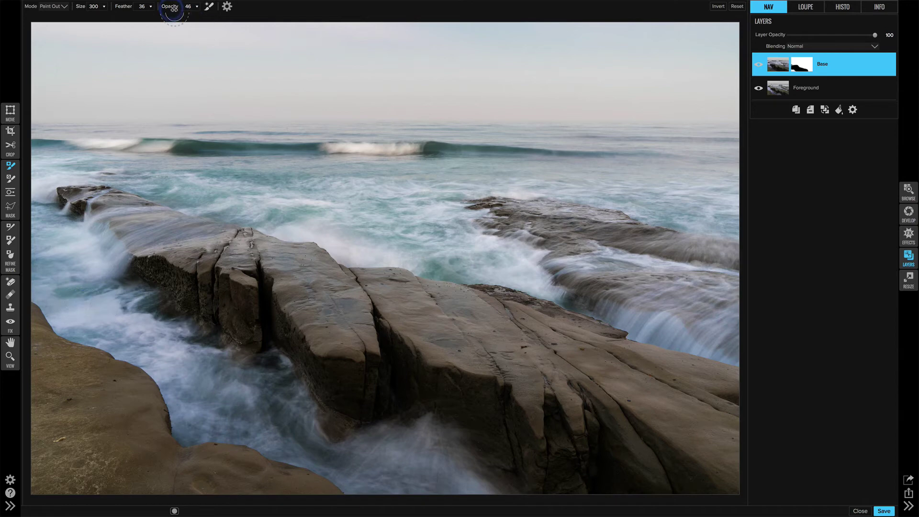
pyautogui.moveTo(172, 6); pyautogui.dragTo(157, 7)
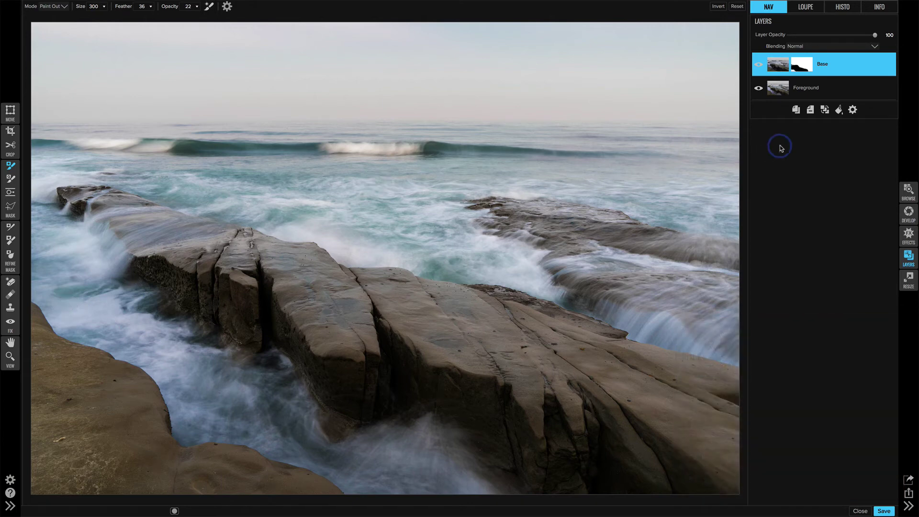
# Try merging the Base and Foreground layers, and undo the merge.
pyautogui.click(825, 110)
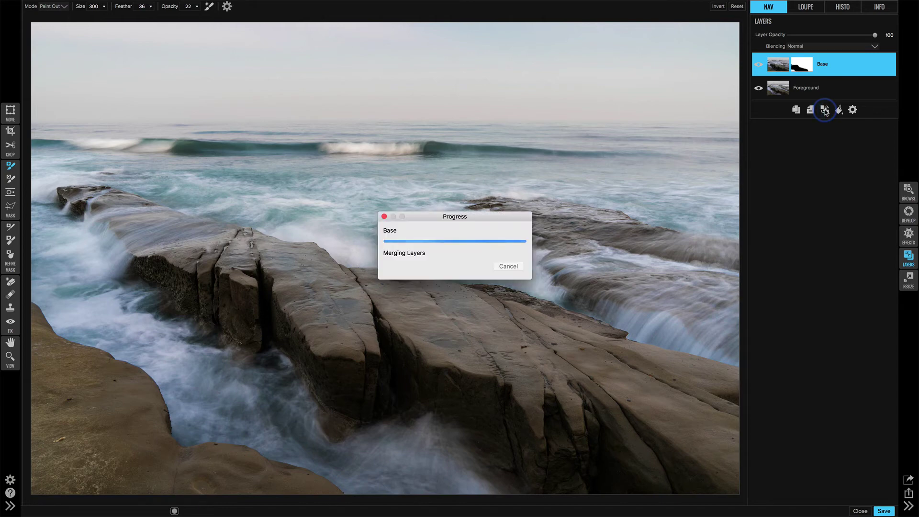
pyautogui.press('Return')
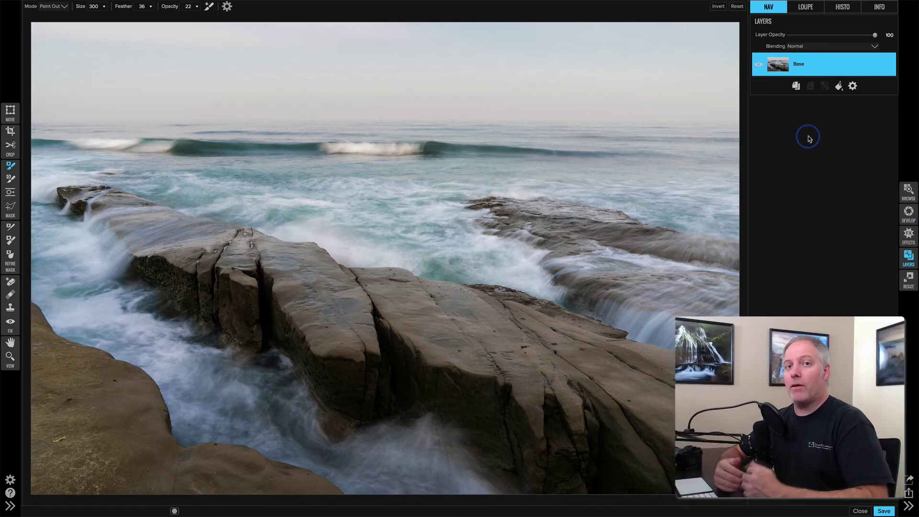
pyautogui.hotkey('ctrl', 'z')
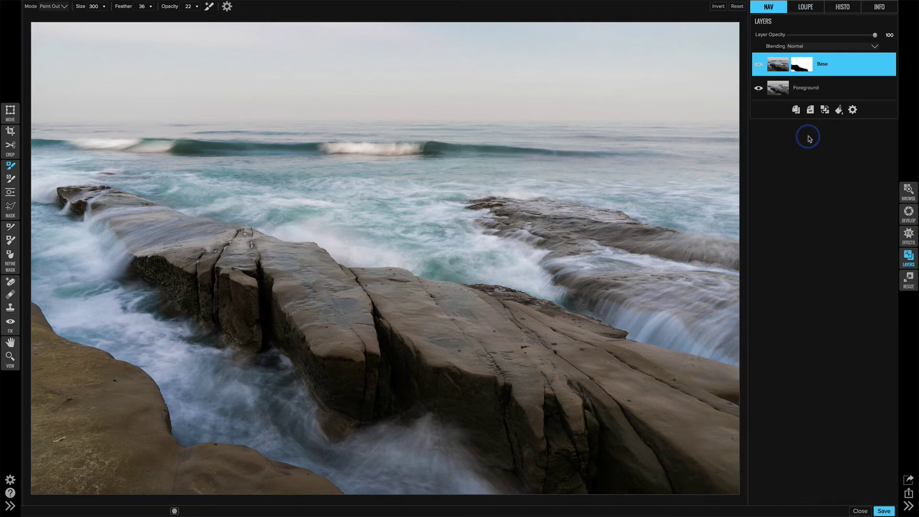
# Create a new stamped layer from the blended result and hide the Base and Foreground layers beneath it.
pyautogui.moveTo(164, 3)
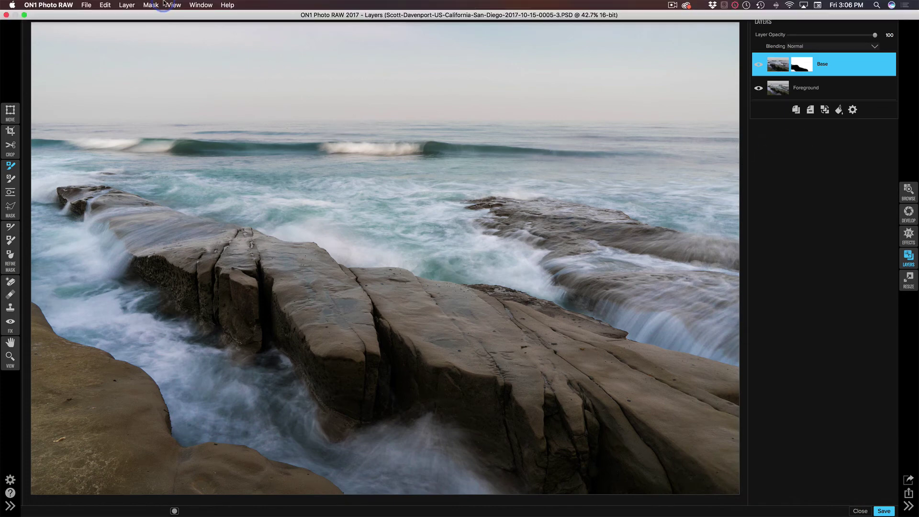
pyautogui.click(127, 5)
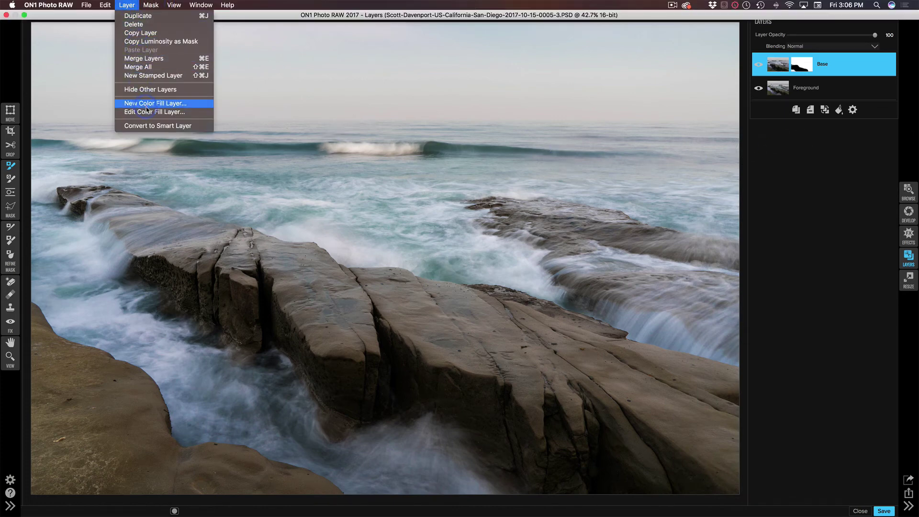
pyautogui.click(146, 76)
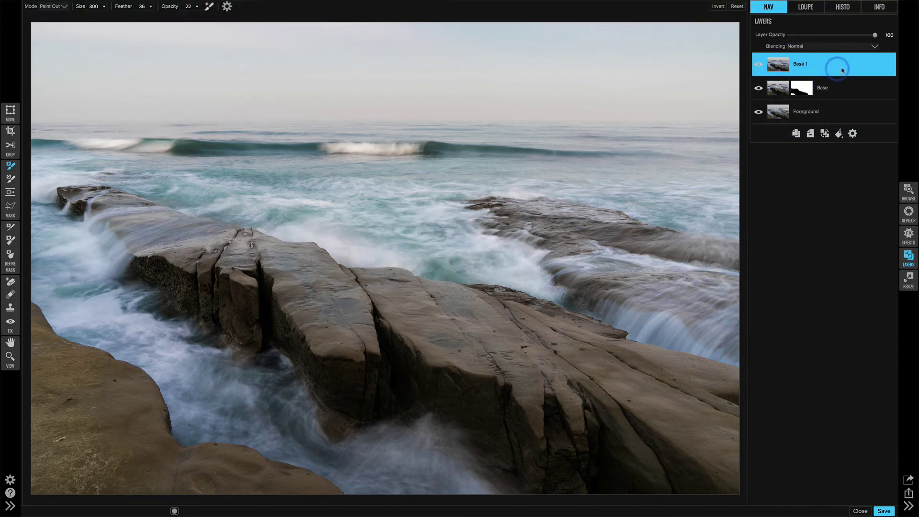
pyautogui.click(759, 89)
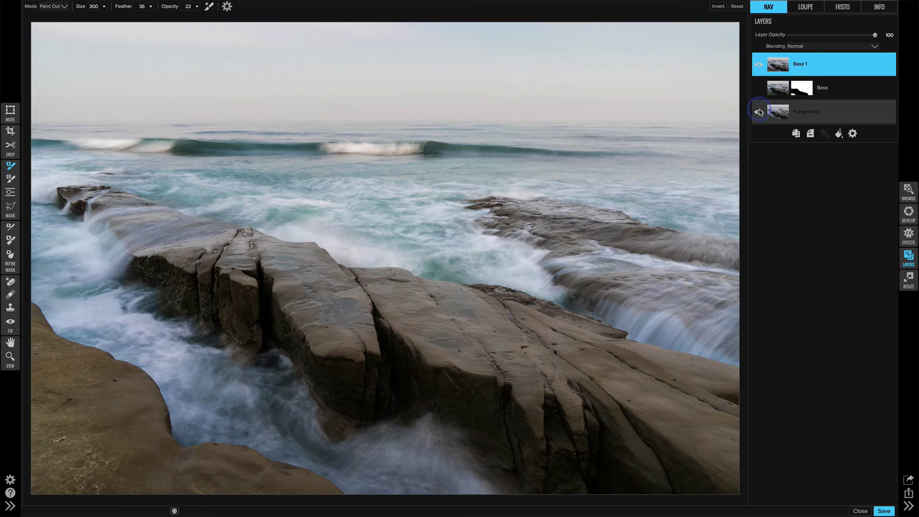
pyautogui.click(760, 65)
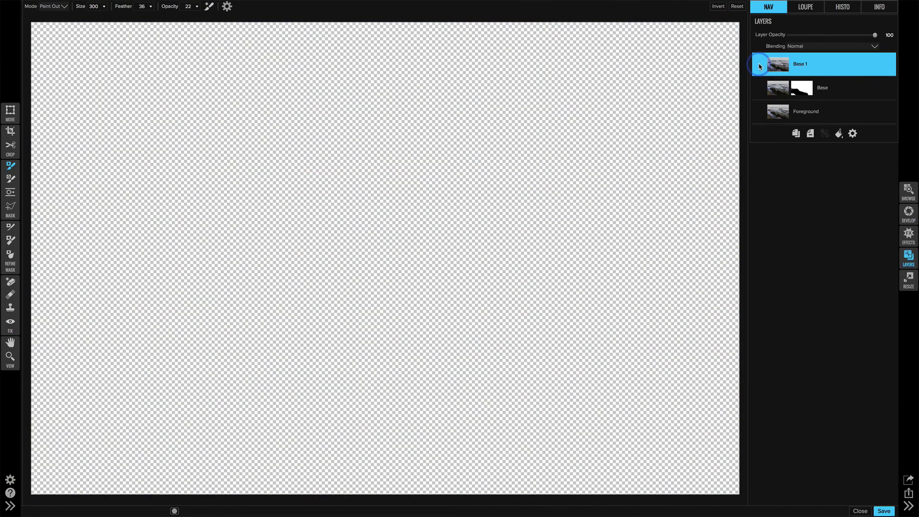
pyautogui.click(759, 66)
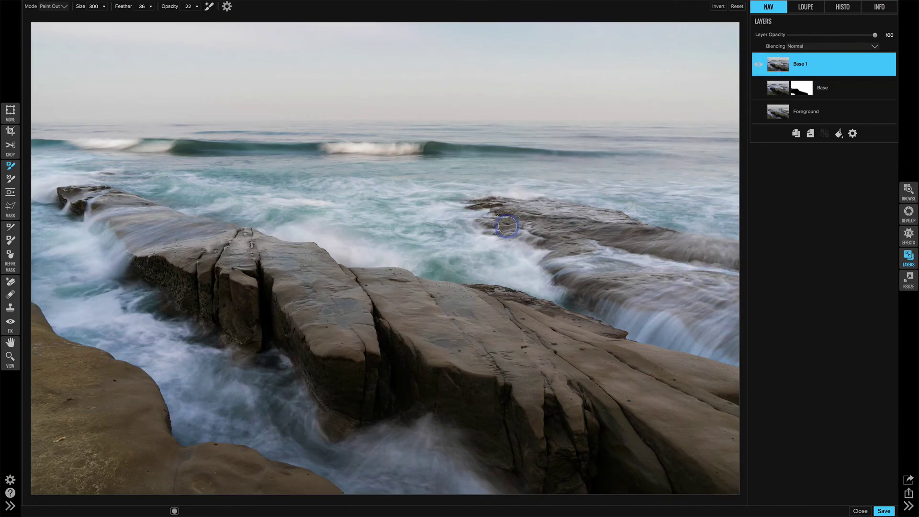